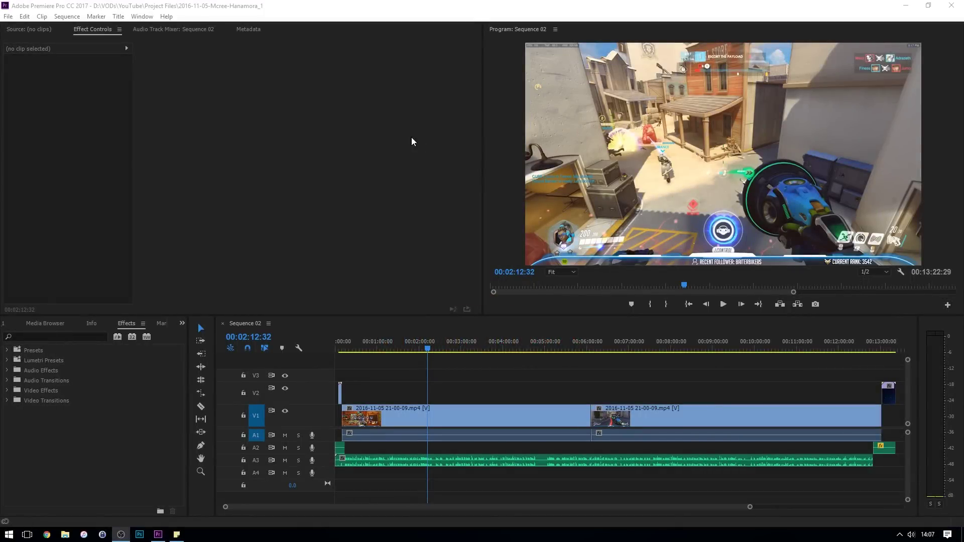
Zoom the timeline out to show all of Sequence 02 and park the playhead at 00:02:01:11.
{"action": "left_click", "coordinate": [413, 14]}
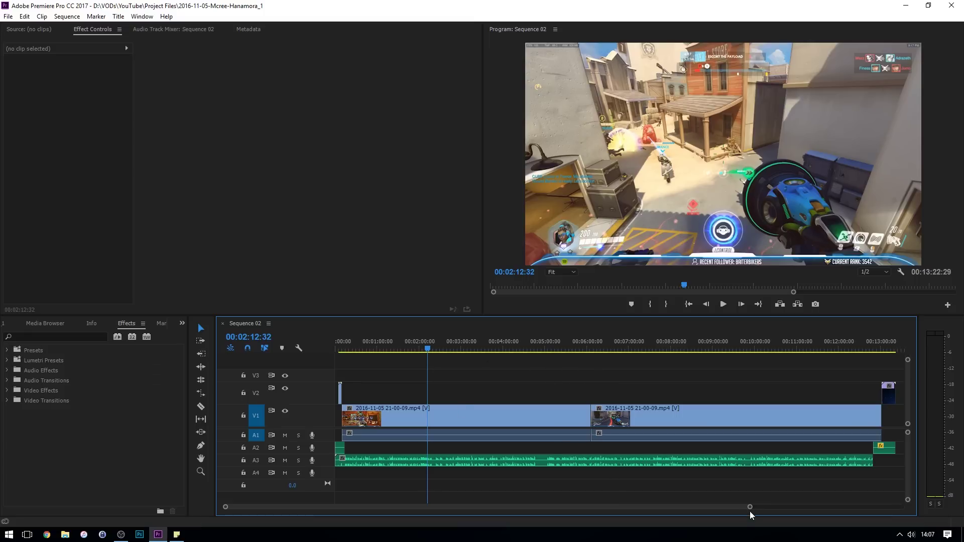
{"action": "left_click_drag", "start_coordinate": [749, 507], "coordinate": [802, 507]}
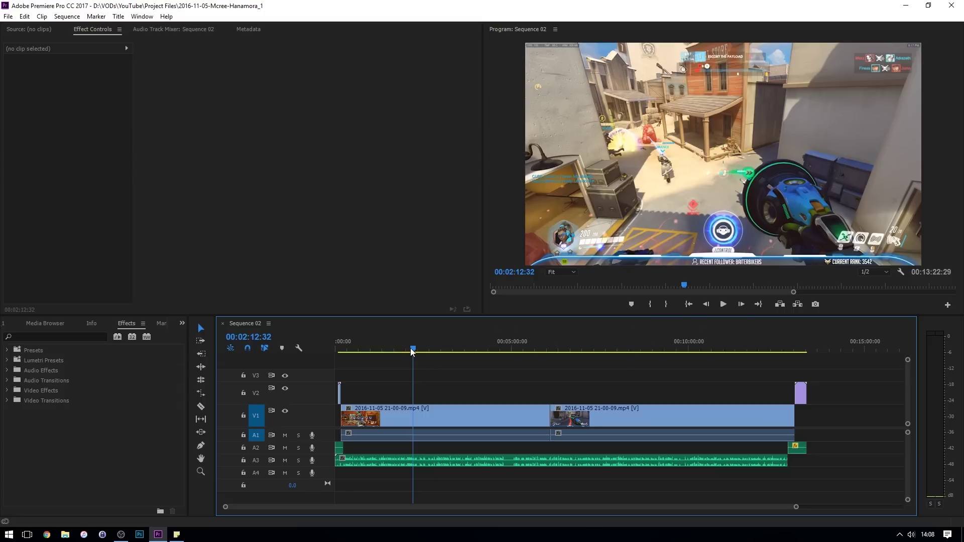
{"action": "left_click_drag", "start_coordinate": [410, 350], "coordinate": [407, 350]}
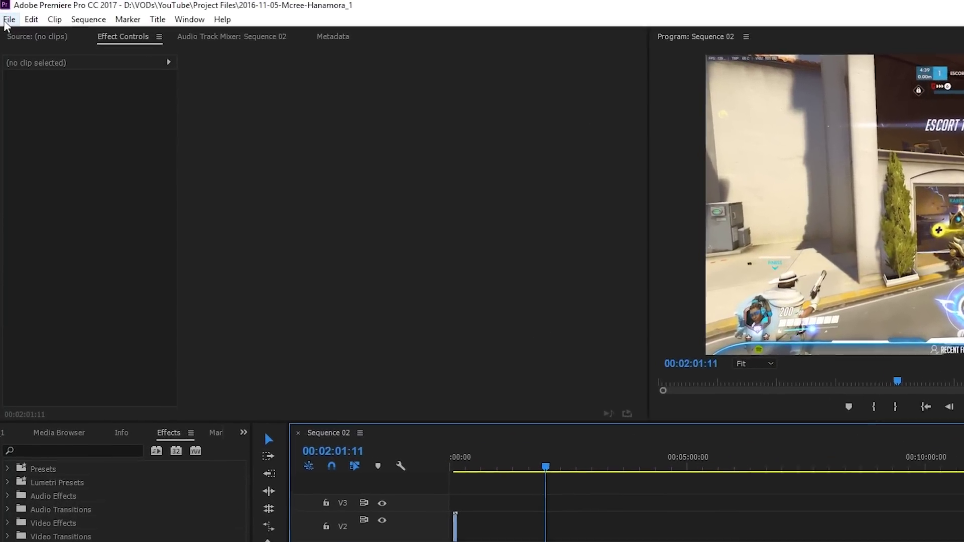
Open Export Media for Sequence 02 and set Source Range to Entire Sequence.
{"action": "left_click", "coordinate": [8, 21]}
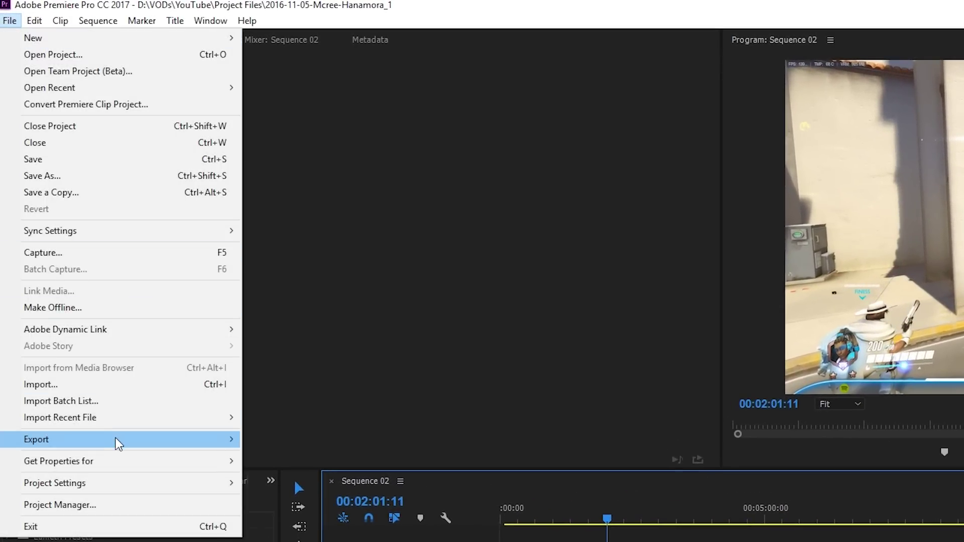
{"action": "mouse_move", "coordinate": [215, 442]}
{"action": "left_click", "coordinate": [289, 440]}
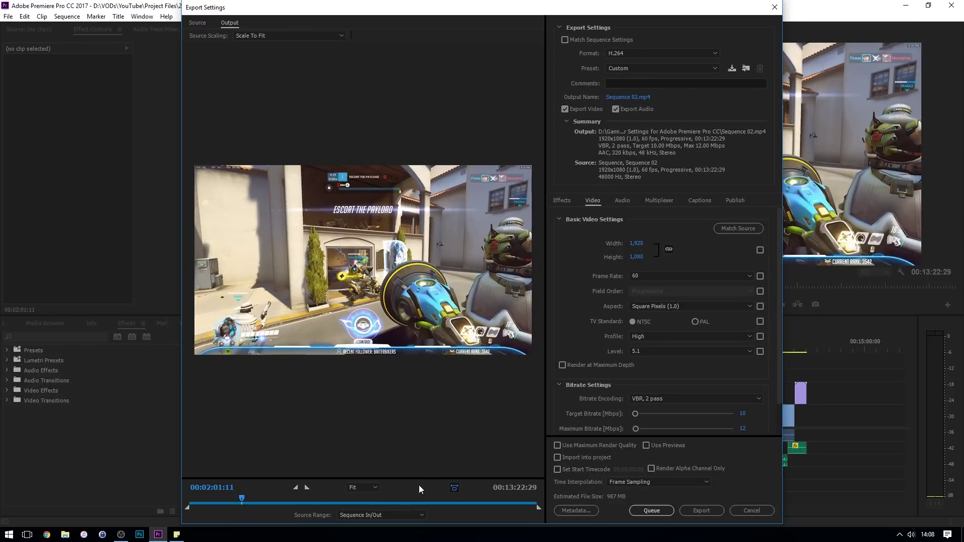
{"action": "left_click", "coordinate": [415, 514]}
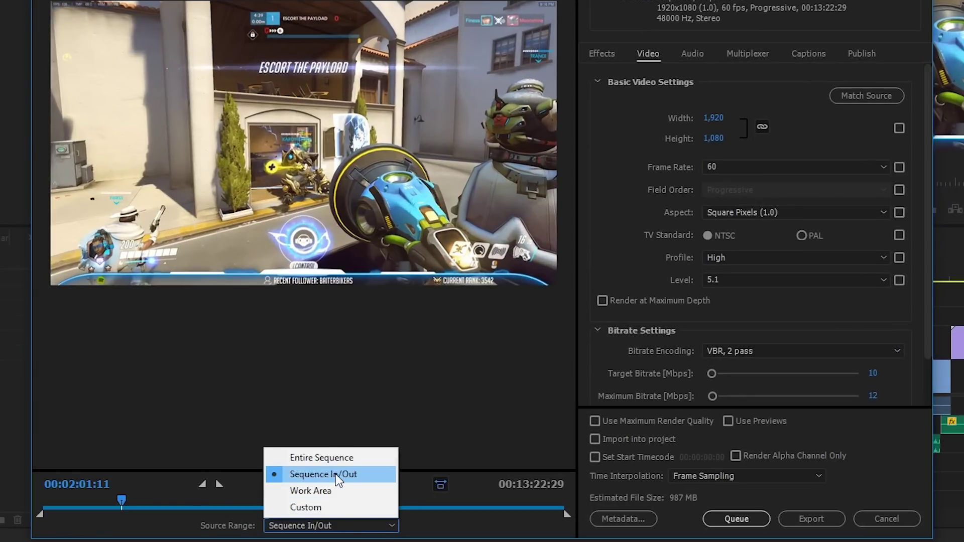
{"action": "left_click", "coordinate": [336, 475]}
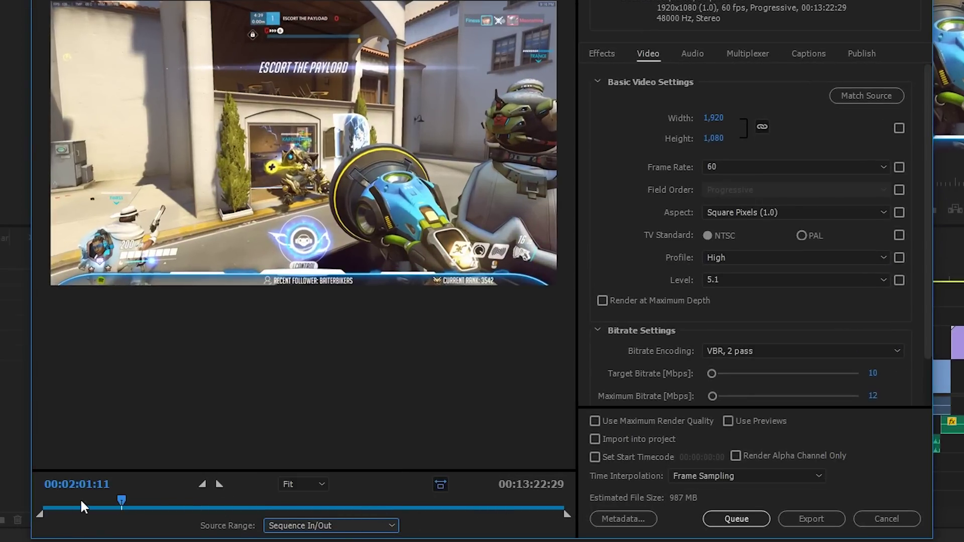
{"action": "left_click", "coordinate": [330, 525]}
{"action": "left_click", "coordinate": [332, 457]}
Scrub the export preview to 00:06:15:46, then 00:10:39:47, then back near the start.
{"action": "left_click_drag", "start_coordinate": [332, 509], "coordinate": [287, 502]}
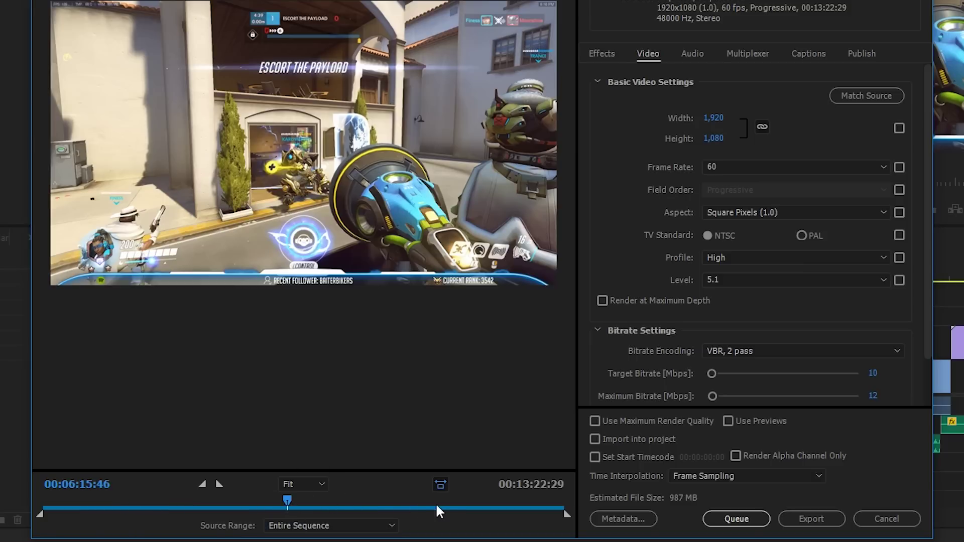
{"action": "left_click", "coordinate": [458, 505]}
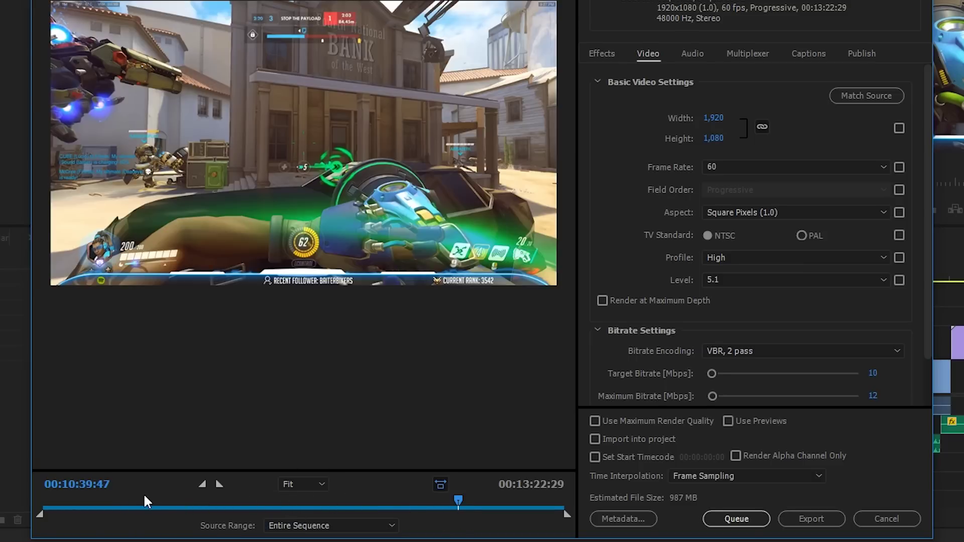
{"action": "left_click", "coordinate": [145, 499]}
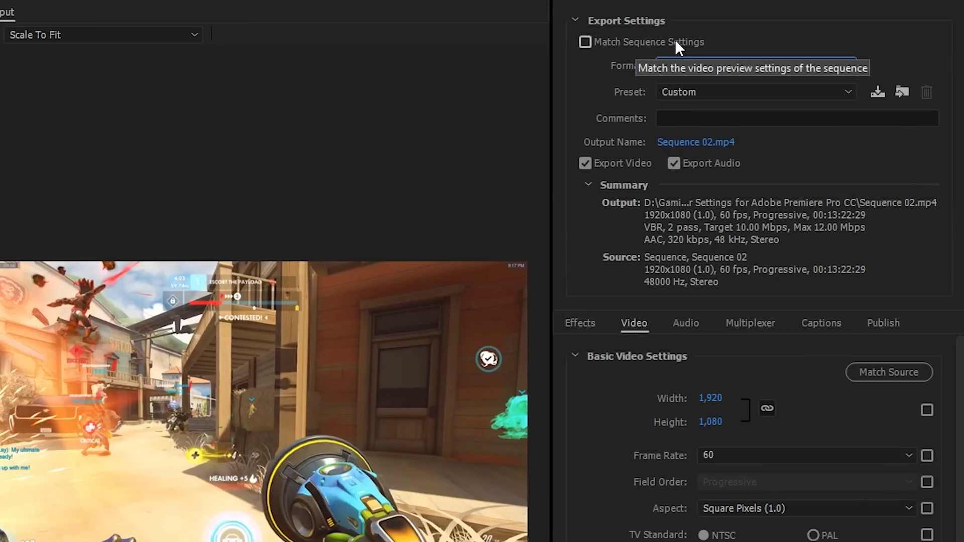
Keep H.264 as the format and apply the Match Source - High bitrate preset.
{"action": "left_click", "coordinate": [770, 65]}
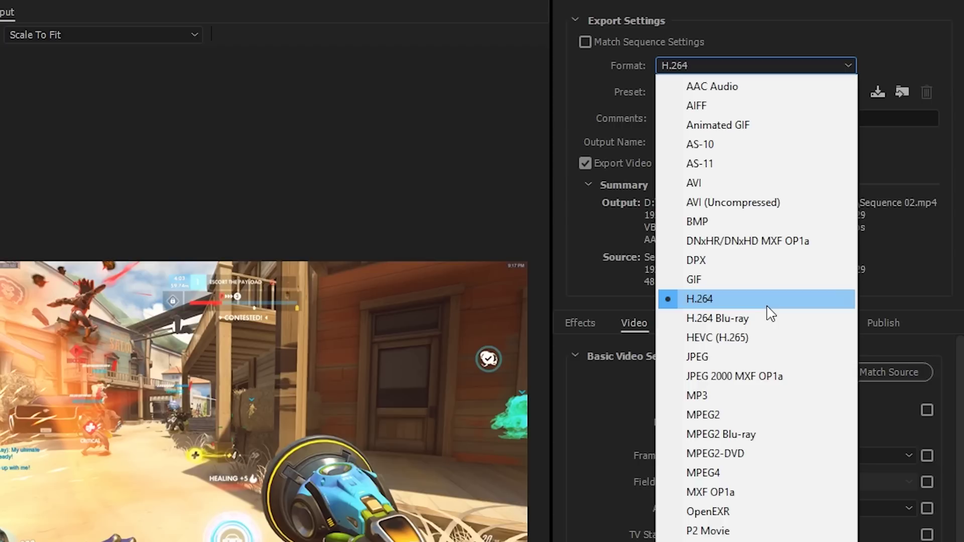
{"action": "left_click", "coordinate": [768, 299]}
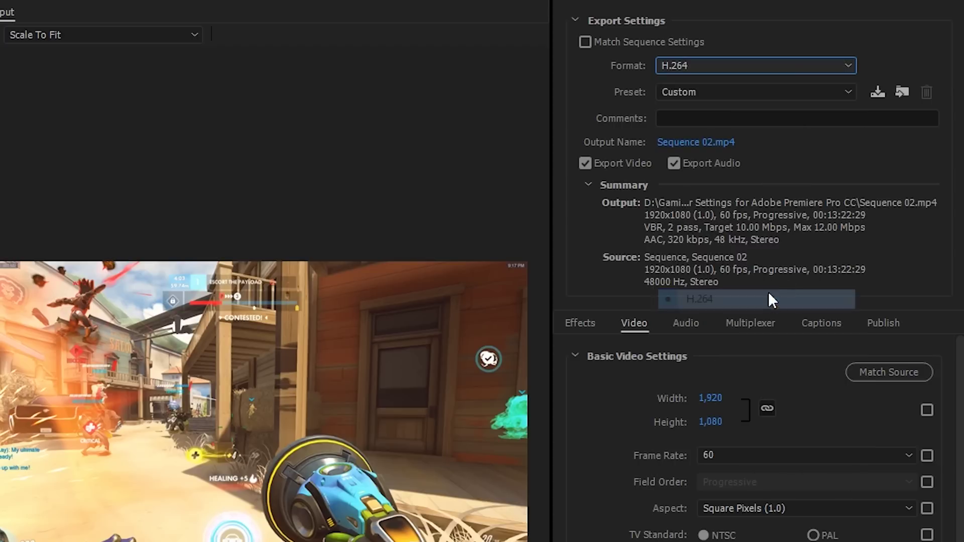
{"action": "left_click", "coordinate": [743, 91]}
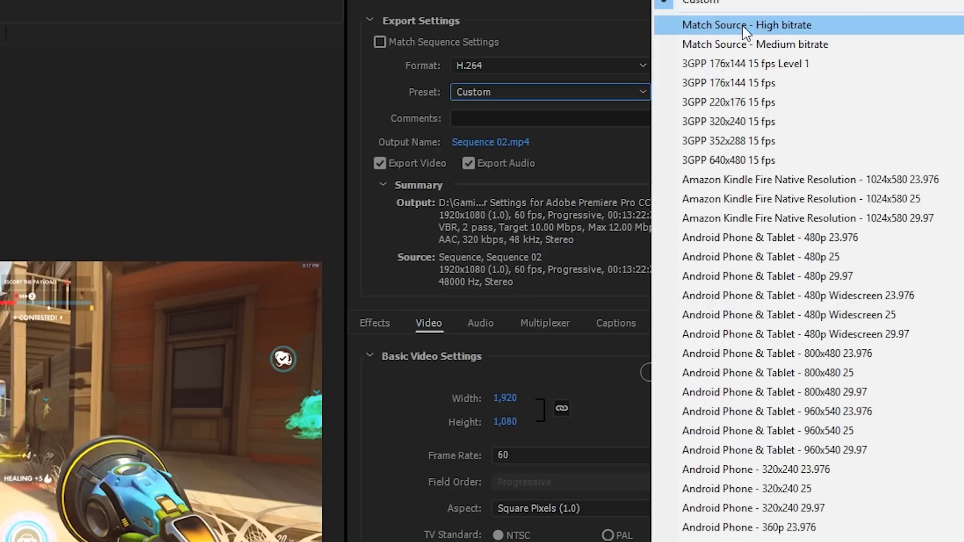
{"action": "left_click", "coordinate": [770, 26]}
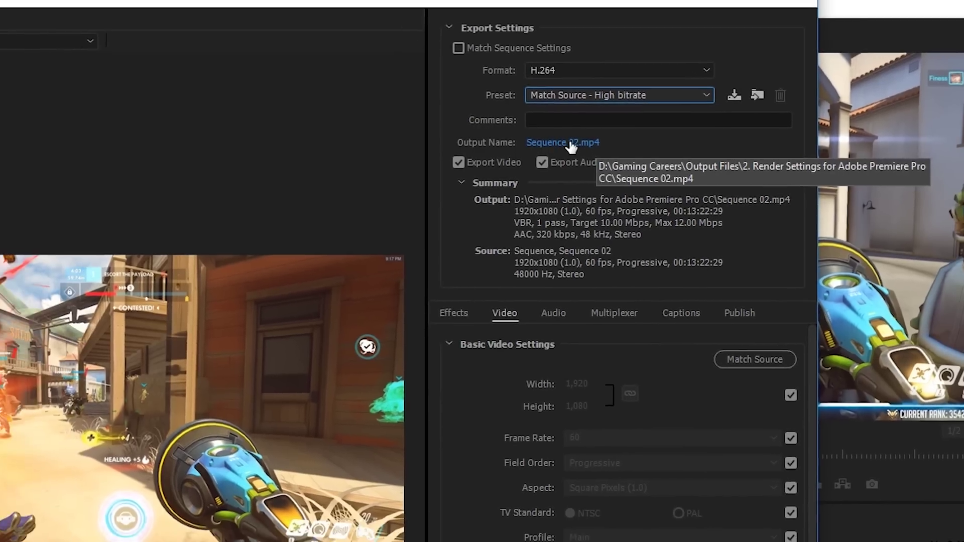
Rename the output file to 'Test Sequence' and save it.
{"action": "left_click", "coordinate": [484, 143]}
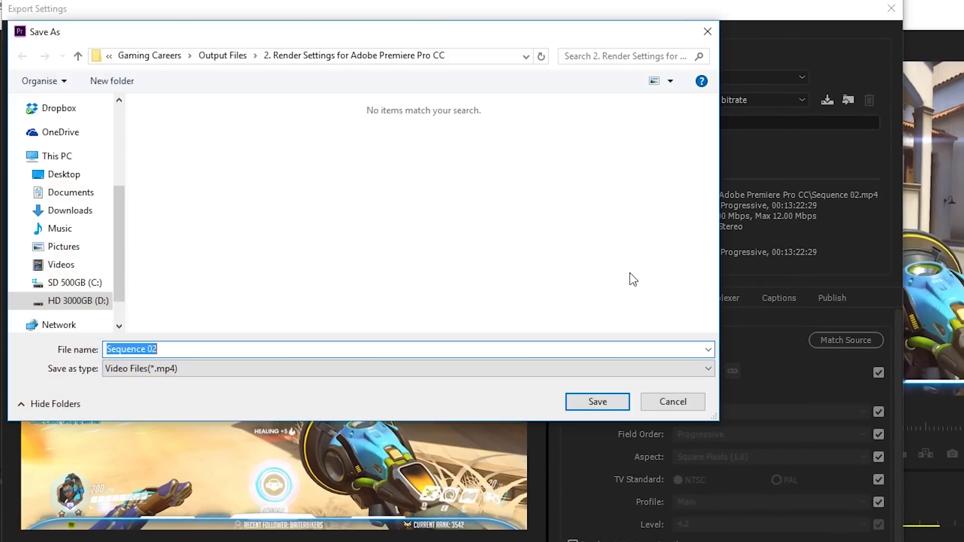
{"action": "left_click_drag", "start_coordinate": [205, 350], "coordinate": [60, 354]}
{"action": "type", "text": "Test "}
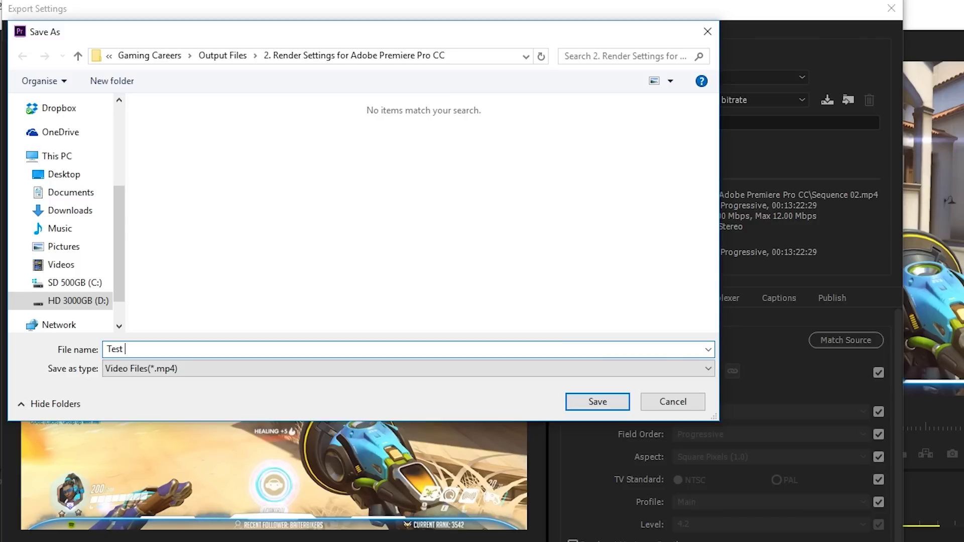
{"action": "type", "text": "Sequence"}
{"action": "left_click", "coordinate": [590, 406]}
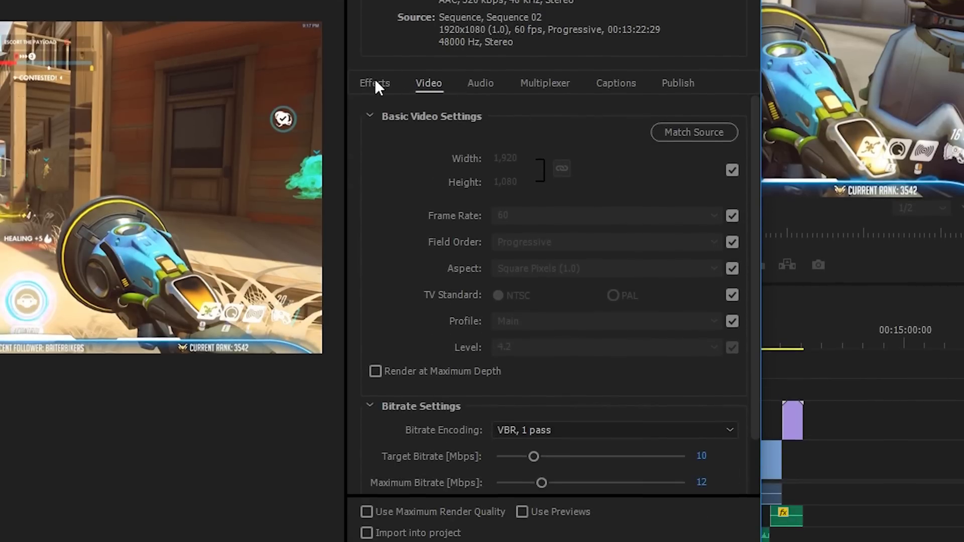
{"action": "left_click", "coordinate": [374, 323]}
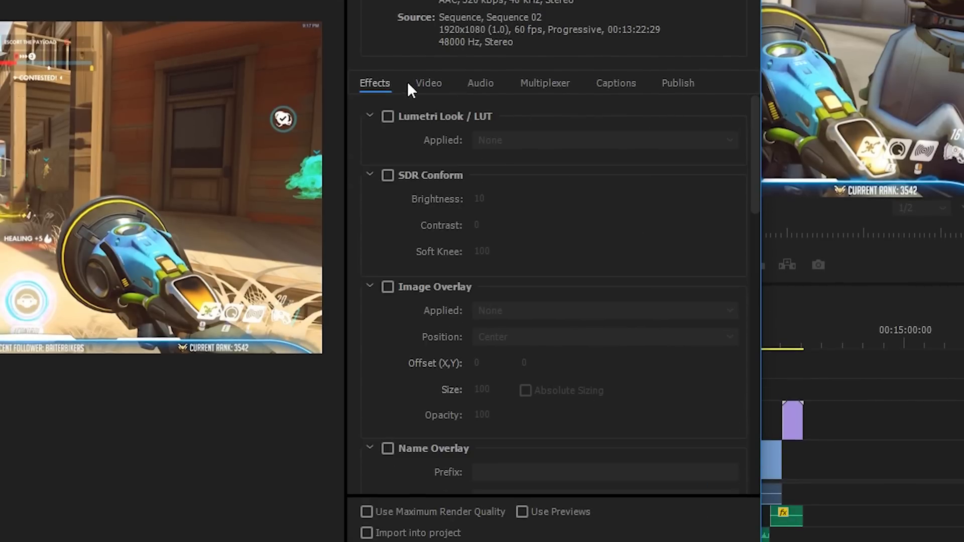
{"action": "left_click", "coordinate": [477, 83]}
{"action": "left_click", "coordinate": [541, 84]}
{"action": "left_click", "coordinate": [630, 84]}
{"action": "left_click", "coordinate": [678, 84]}
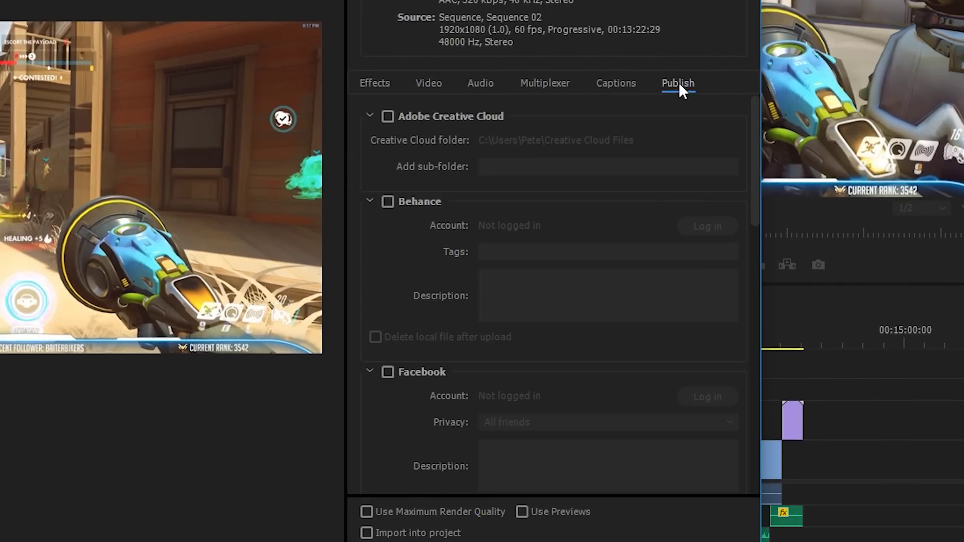
{"action": "left_click", "coordinate": [434, 89]}
{"action": "left_click", "coordinate": [465, 83]}
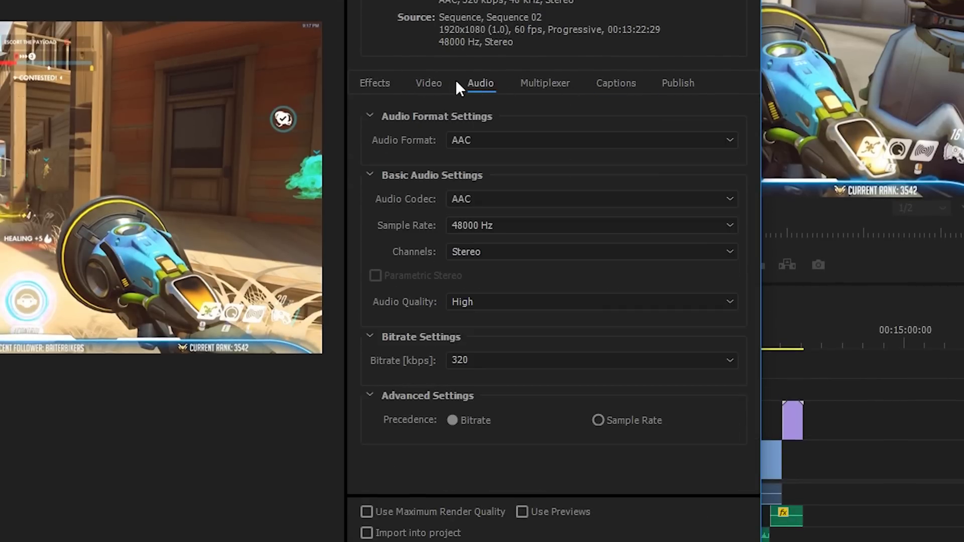
{"action": "left_click", "coordinate": [430, 82]}
{"action": "left_click", "coordinate": [378, 81]}
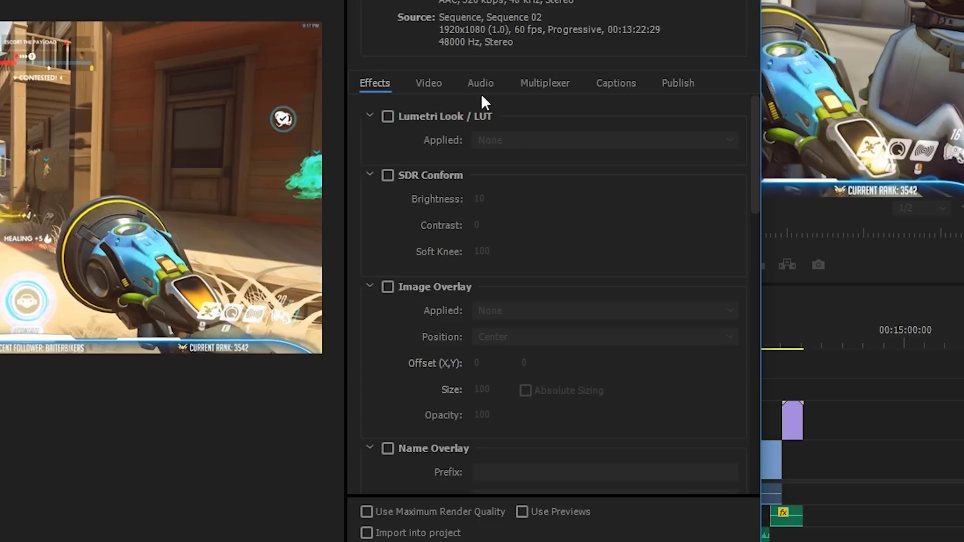
{"action": "left_click", "coordinate": [536, 84]}
{"action": "left_click", "coordinate": [603, 84]}
{"action": "left_click", "coordinate": [671, 84]}
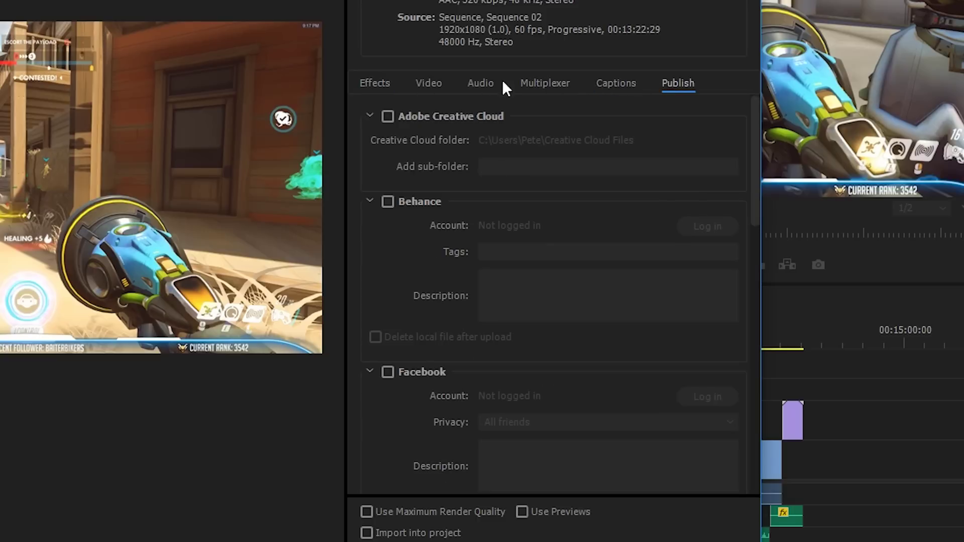
{"action": "left_click", "coordinate": [428, 82]}
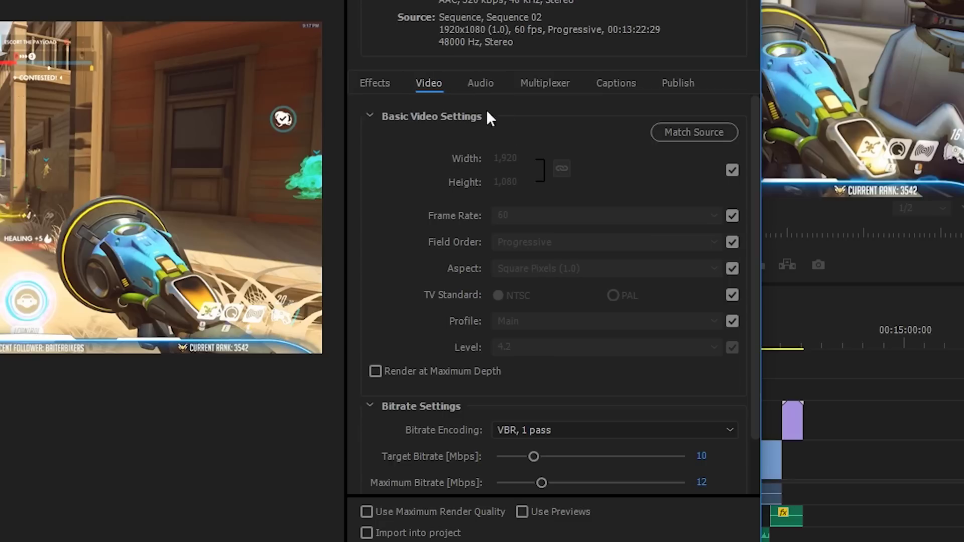
Unlock width/height, frame rate, field order, aspect, TV standard, profile and level from source matching.
{"action": "left_click", "coordinate": [731, 170]}
{"action": "left_click", "coordinate": [721, 216]}
{"action": "left_click", "coordinate": [722, 242]}
{"action": "left_click", "coordinate": [722, 269]}
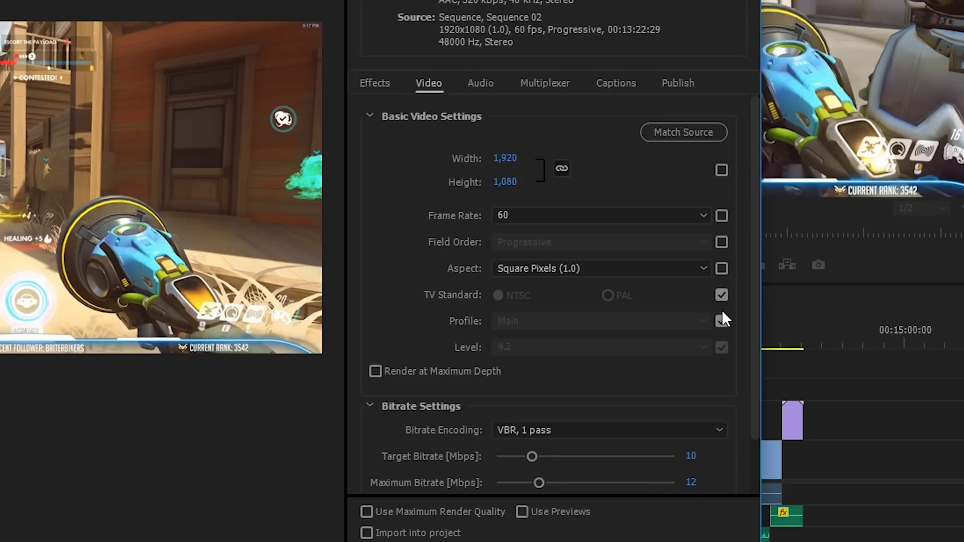
{"action": "left_click", "coordinate": [722, 295]}
{"action": "left_click", "coordinate": [722, 321]}
{"action": "left_click", "coordinate": [722, 347]}
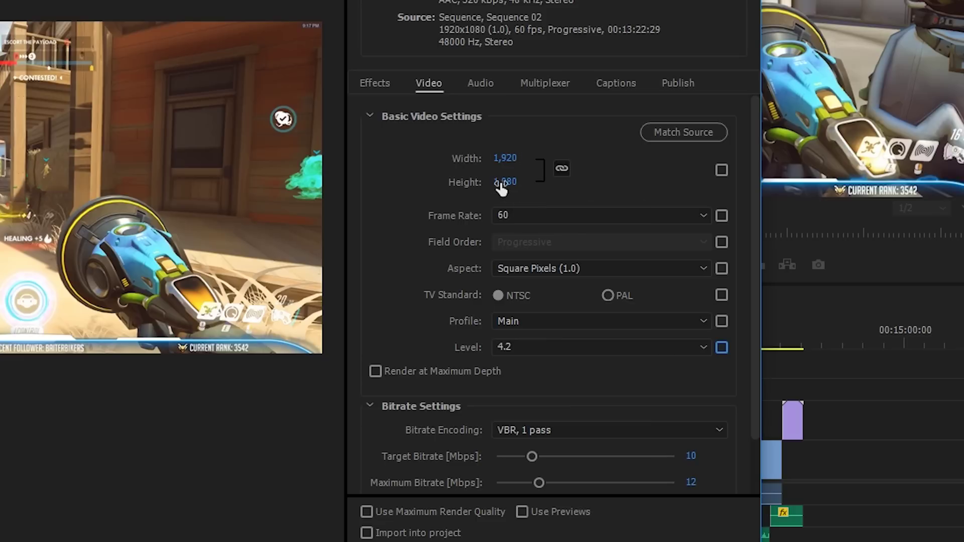
{"action": "left_click", "coordinate": [512, 159]}
Change the export width to 1280, then restore it to 1920.
{"action": "type", "text": "1280"}
{"action": "key", "text": "Return"}
{"action": "left_click", "coordinate": [504, 159]}
{"action": "type", "text": "1920"}
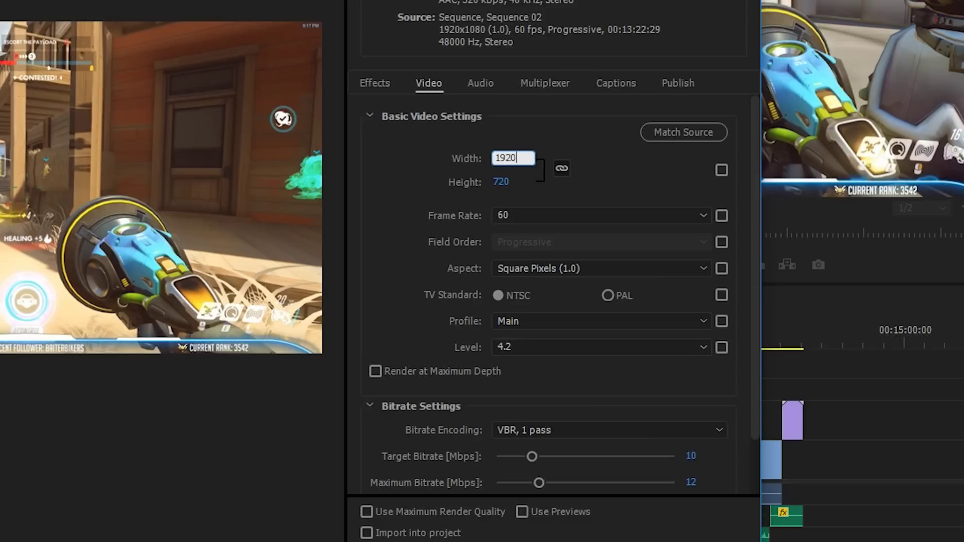
{"action": "key", "text": "Return"}
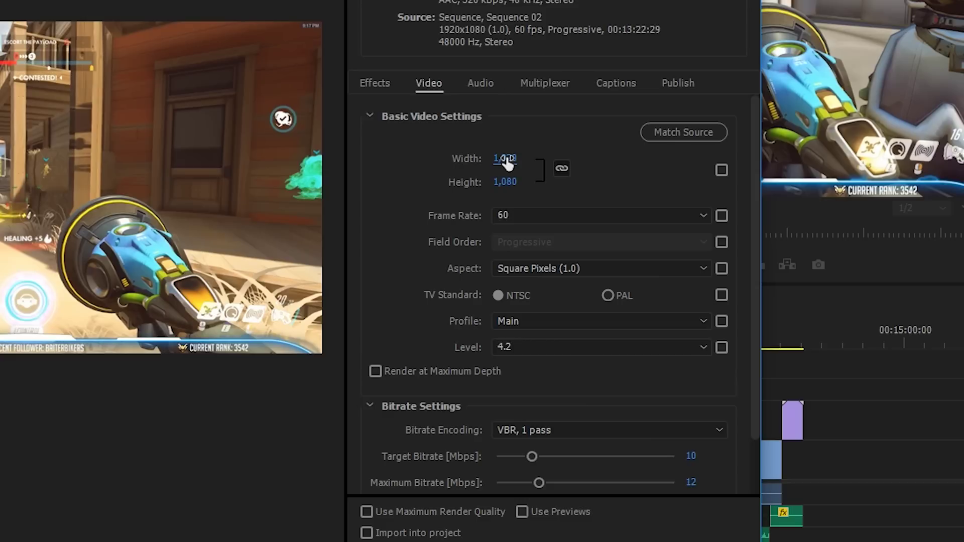
Set the H.264 profile to High, level to 5.1, and frame rate to 60.
{"action": "left_click", "coordinate": [618, 222]}
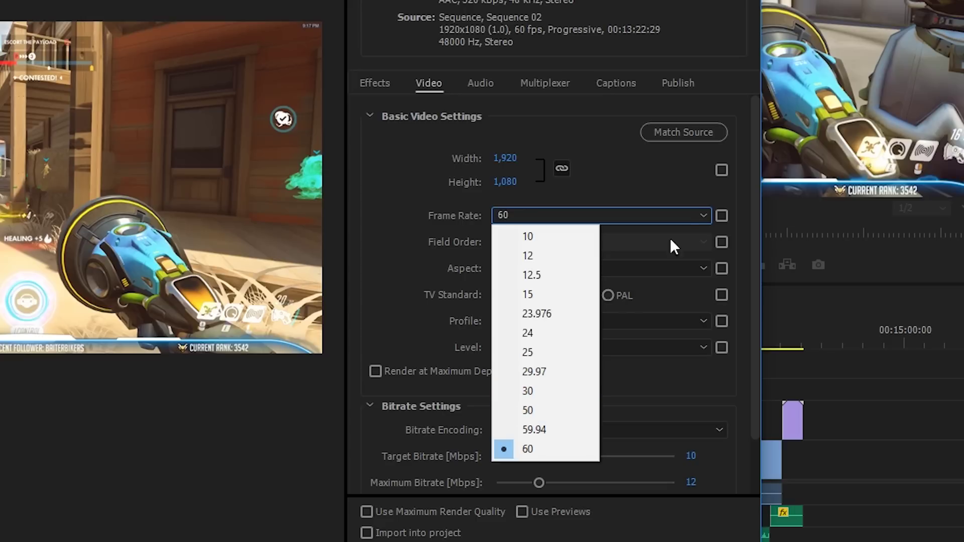
{"action": "left_click", "coordinate": [681, 215]}
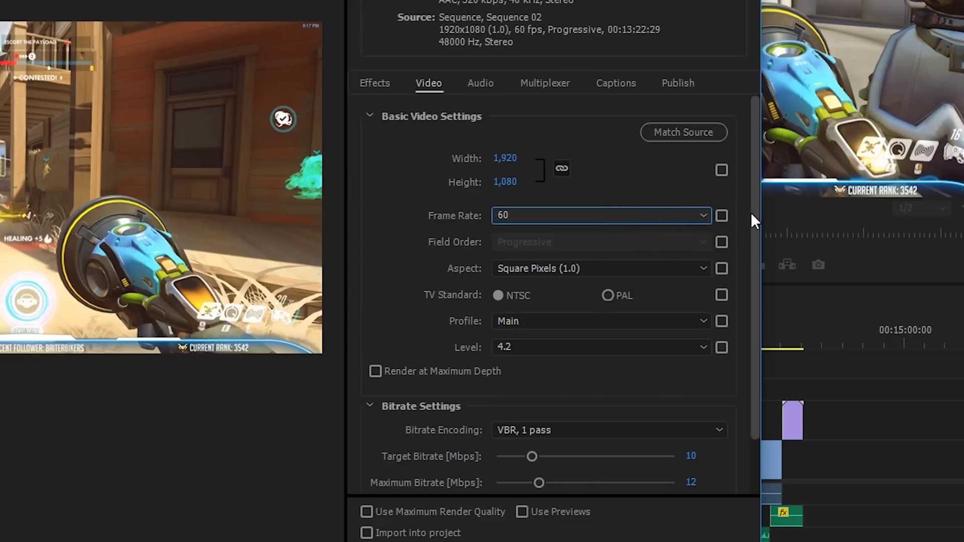
{"action": "scroll", "coordinate": [752, 216], "scroll_direction": "down", "scroll_amount": 1}
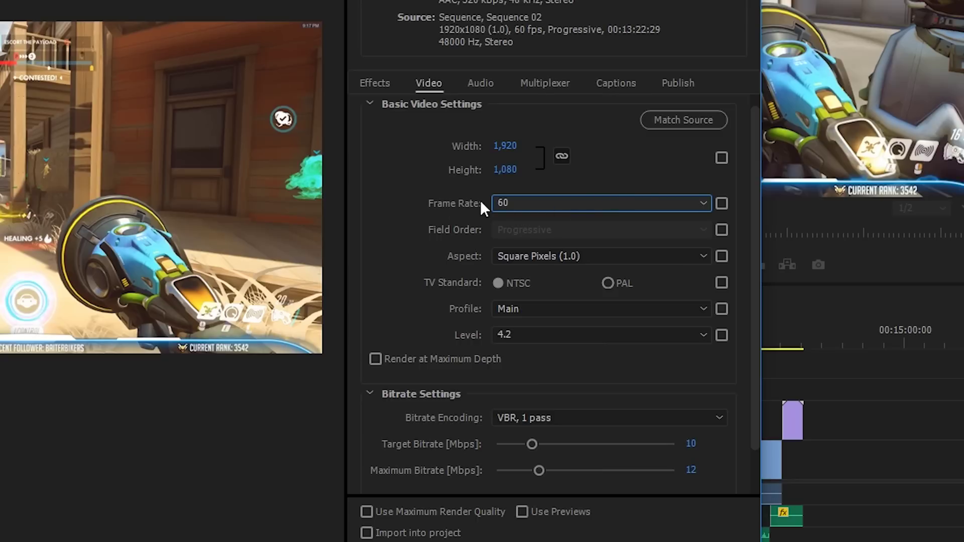
{"action": "left_click", "coordinate": [626, 309]}
{"action": "left_click", "coordinate": [586, 371]}
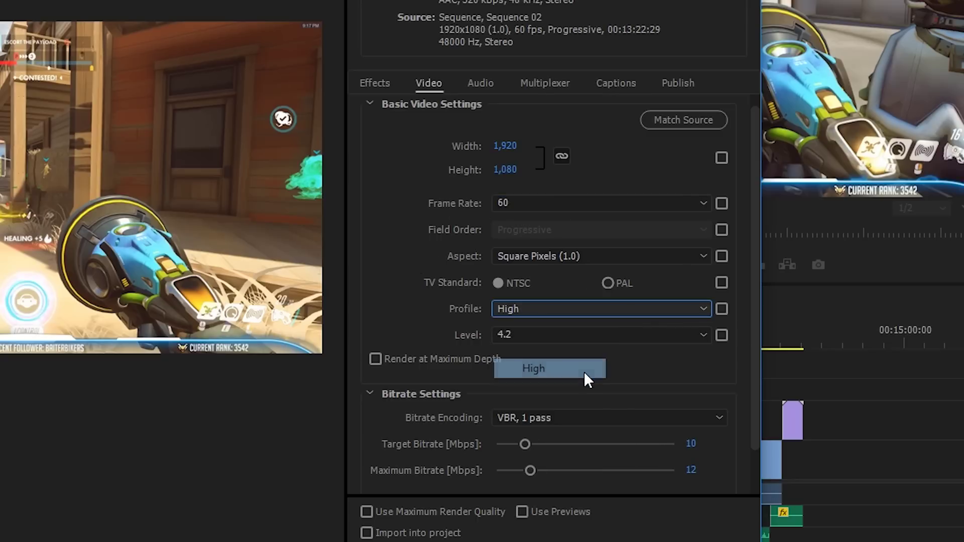
{"action": "left_click", "coordinate": [590, 337]}
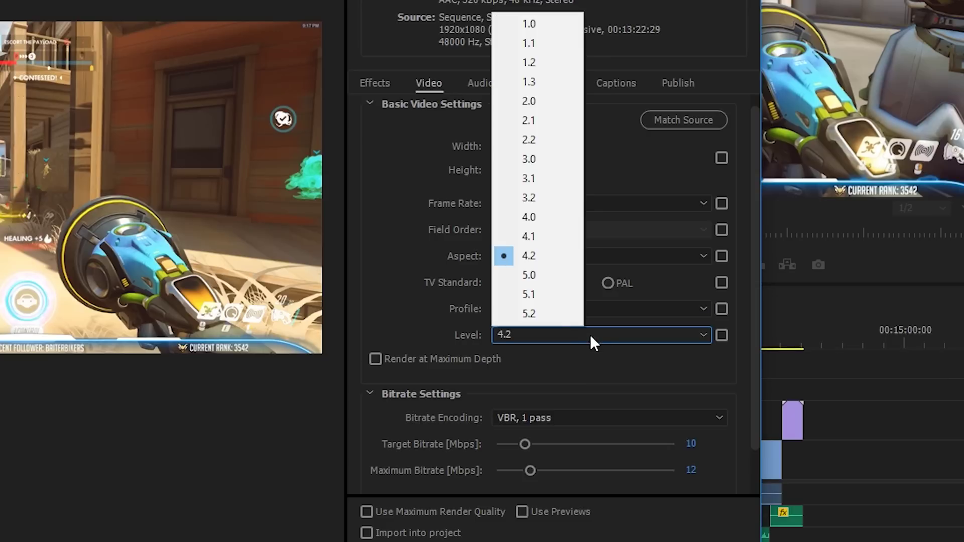
{"action": "left_click", "coordinate": [547, 300]}
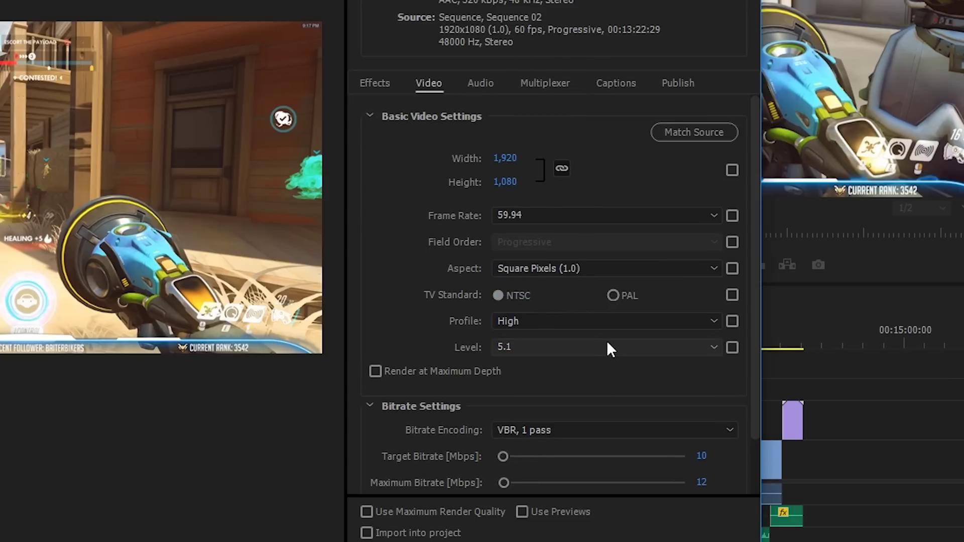
{"action": "left_click", "coordinate": [692, 215]}
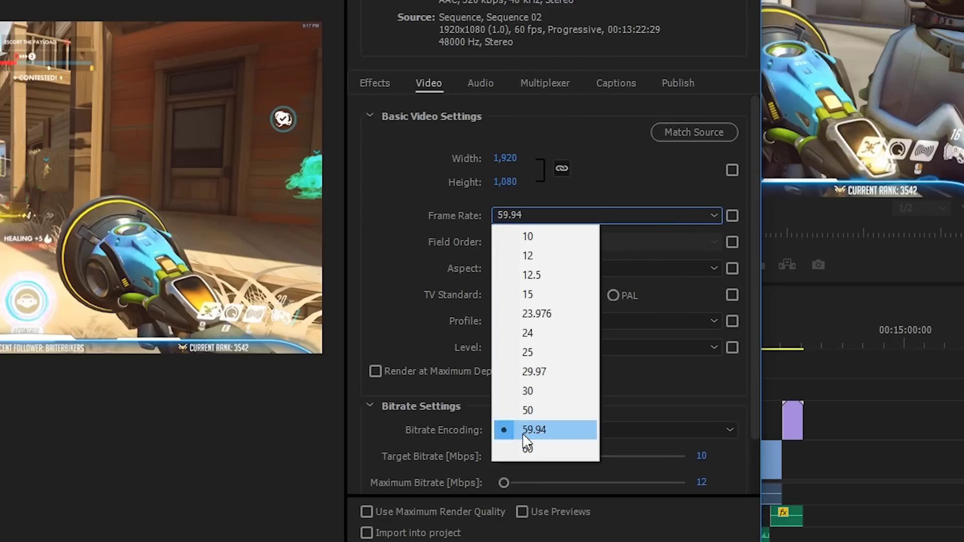
{"action": "left_click", "coordinate": [547, 449]}
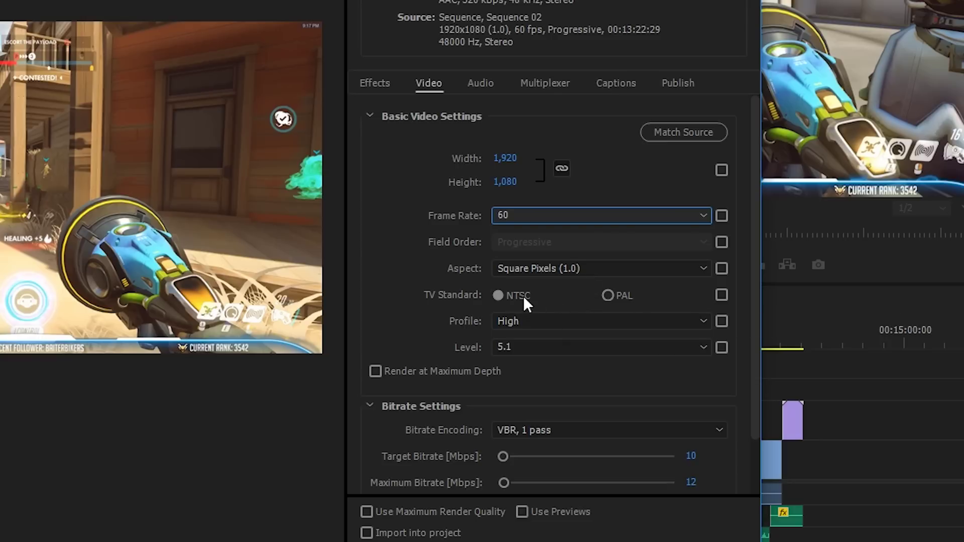
{"action": "scroll", "coordinate": [404, 292], "scroll_direction": "down", "scroll_amount": 2}
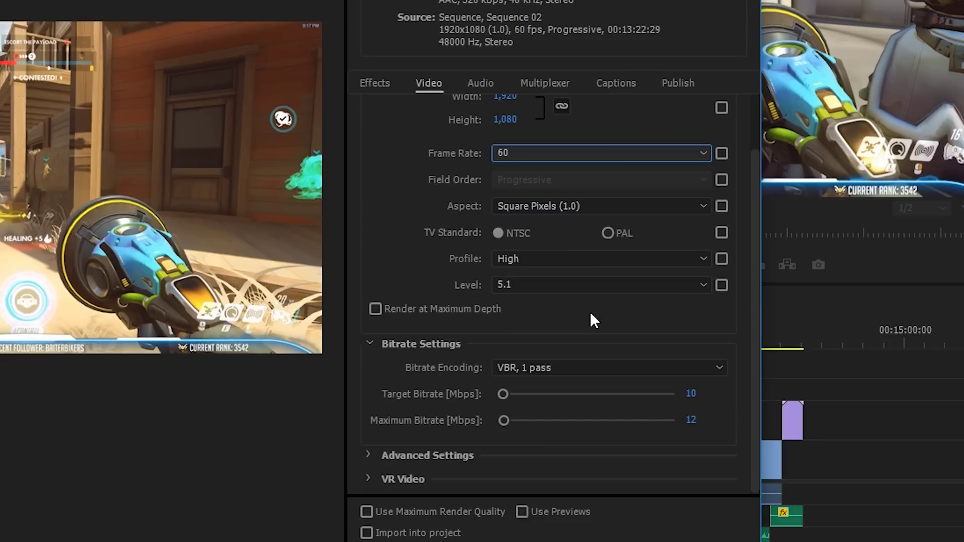
Set Bitrate Encoding to VBR, 2 pass.
{"action": "mouse_move", "coordinate": [481, 309]}
{"action": "left_click", "coordinate": [570, 368]}
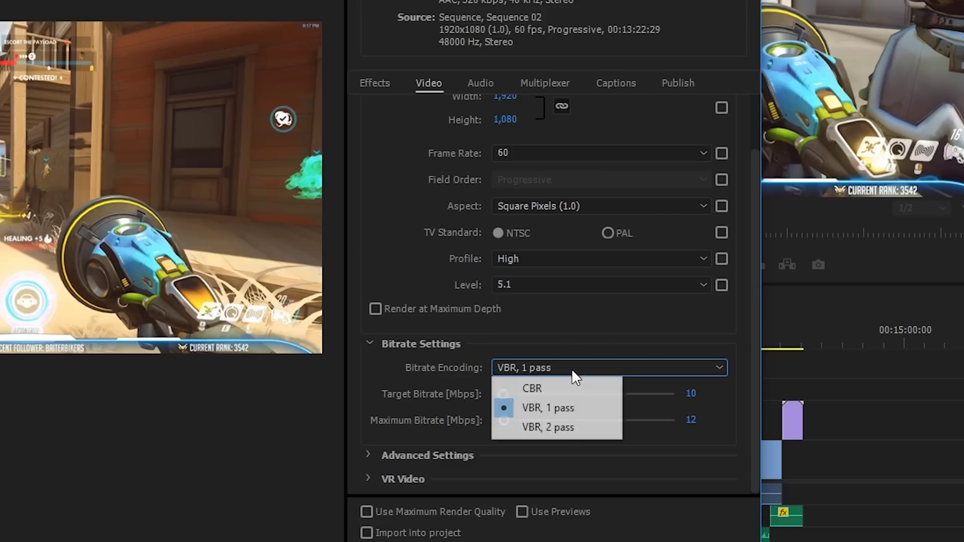
{"action": "left_click", "coordinate": [564, 433]}
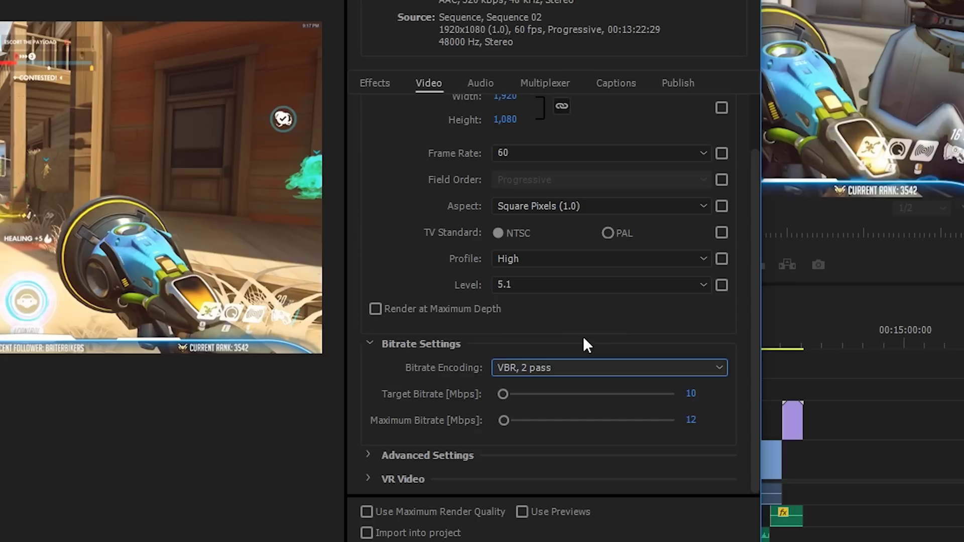
{"action": "left_click", "coordinate": [644, 364]}
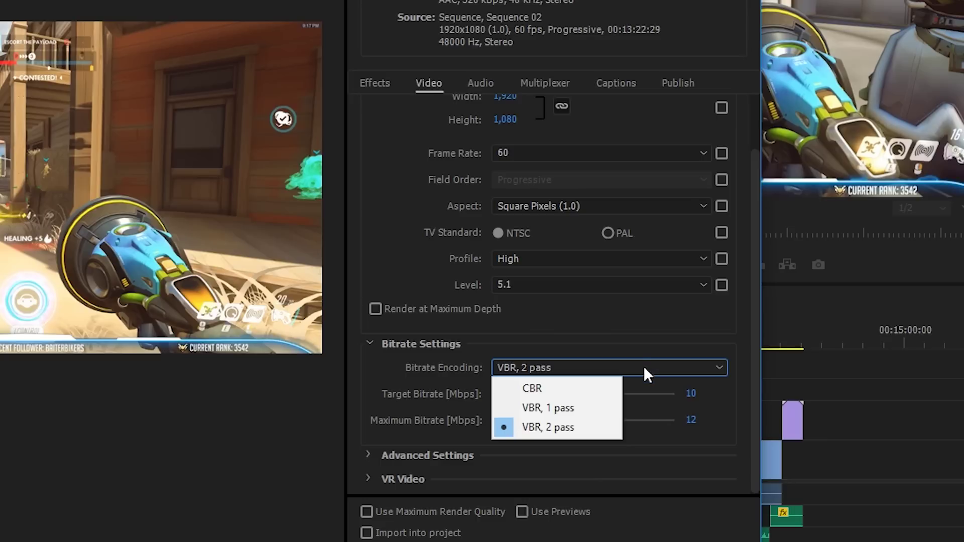
{"action": "left_click", "coordinate": [645, 369]}
{"action": "left_click", "coordinate": [577, 428]}
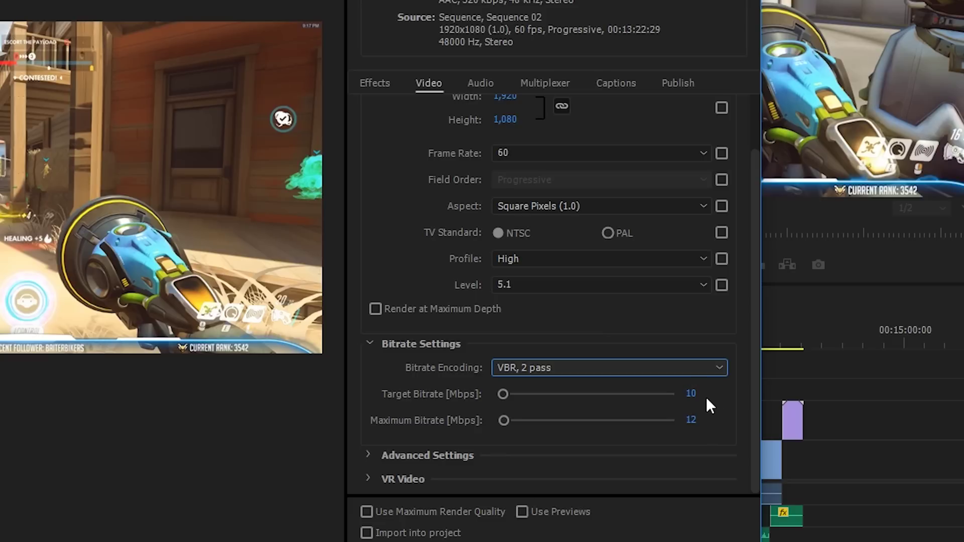
Set the target bitrate to 14 Mbps and the maximum bitrate to 16 Mbps.
{"action": "left_click", "coordinate": [693, 397]}
{"action": "type", "text": "14"}
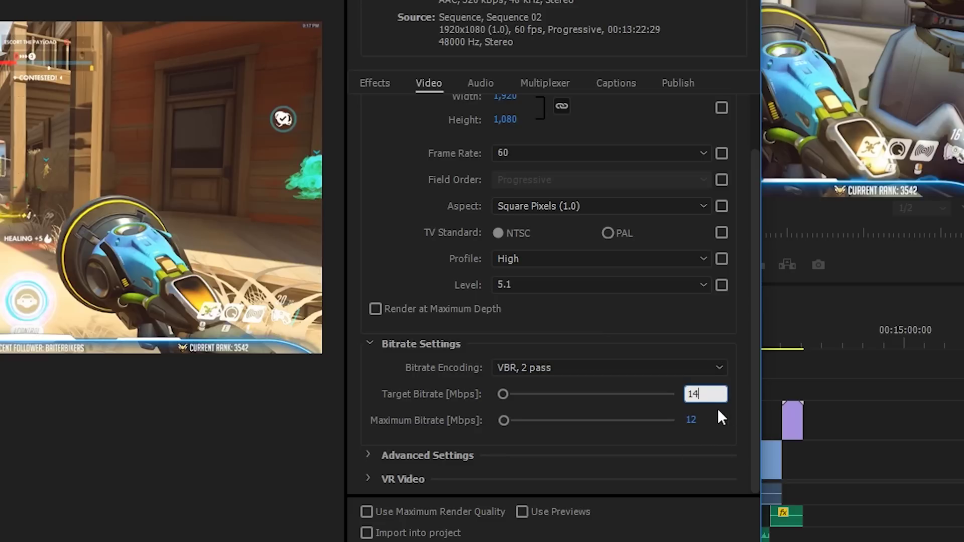
{"action": "key", "text": "Return"}
{"action": "left_click", "coordinate": [691, 421]}
{"action": "type", "text": "16"}
{"action": "key", "text": "Return"}
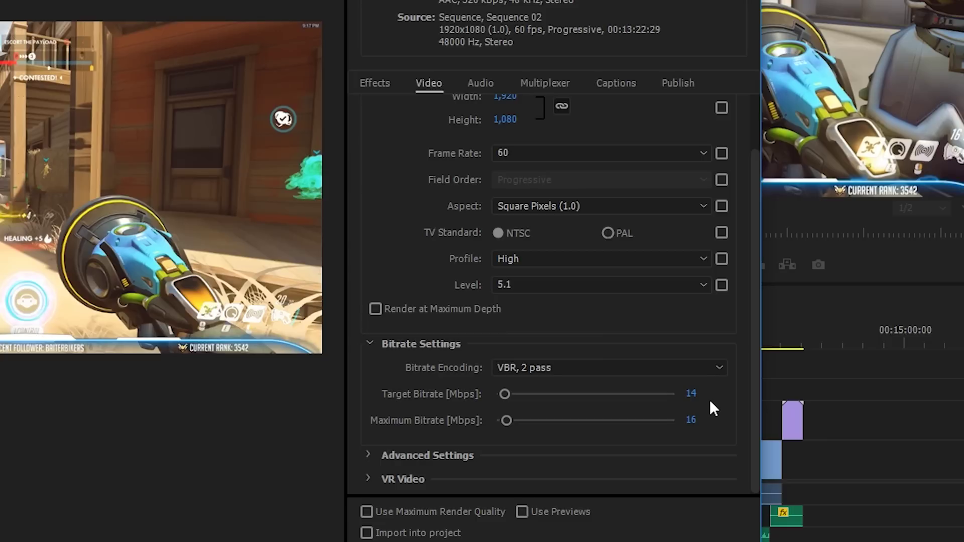
Expand and collapse the Advanced Settings and VR Video sections.
{"action": "left_click", "coordinate": [368, 456]}
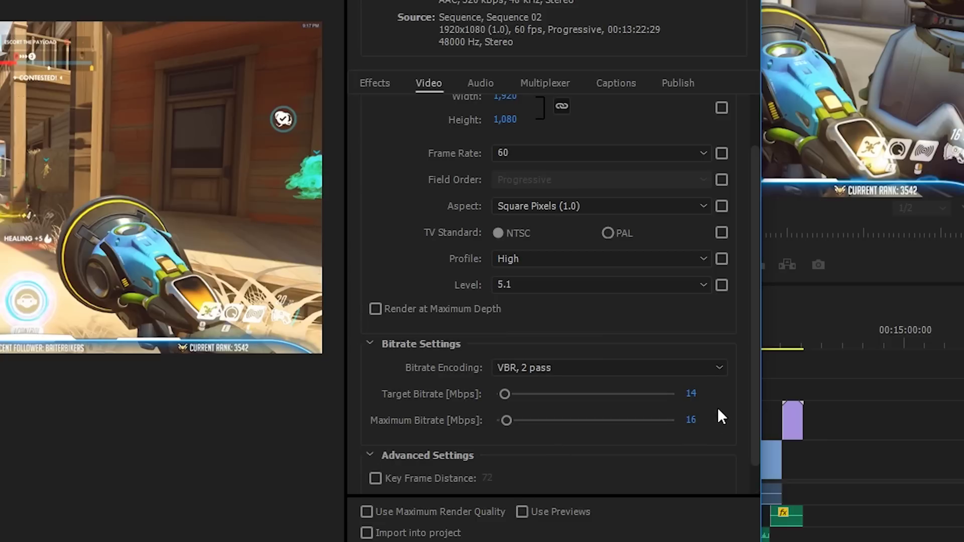
{"action": "scroll", "coordinate": [753, 404], "scroll_direction": "down", "scroll_amount": 2}
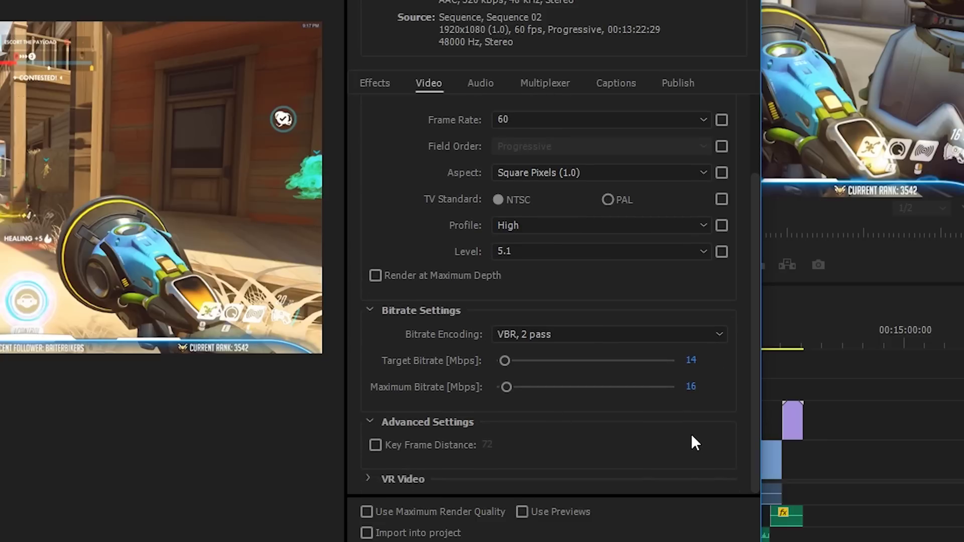
{"action": "left_click", "coordinate": [368, 422]}
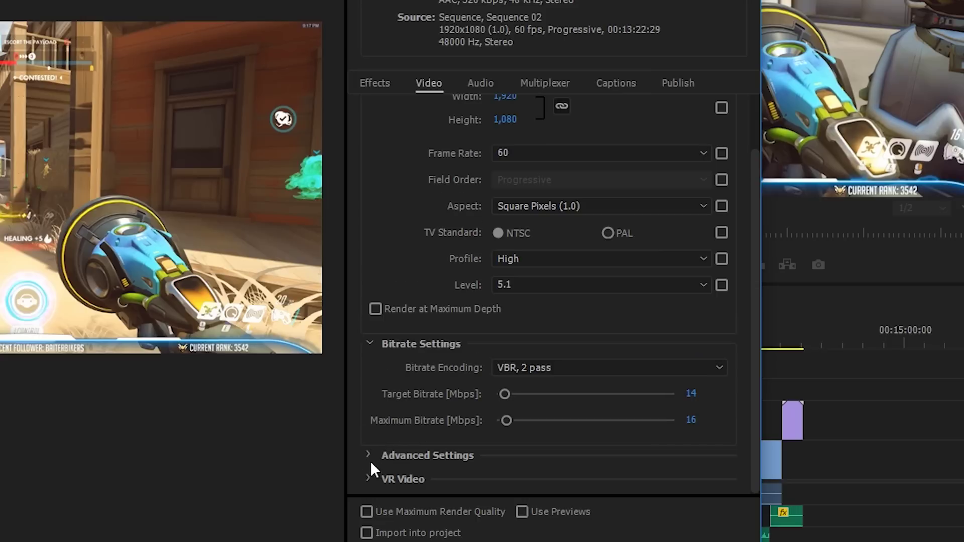
{"action": "left_click", "coordinate": [389, 476]}
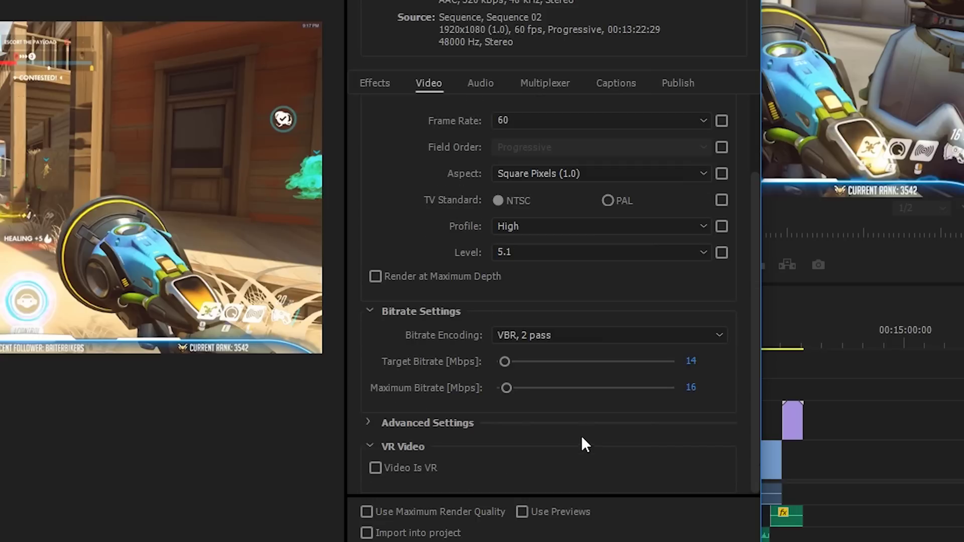
{"action": "left_click", "coordinate": [371, 446]}
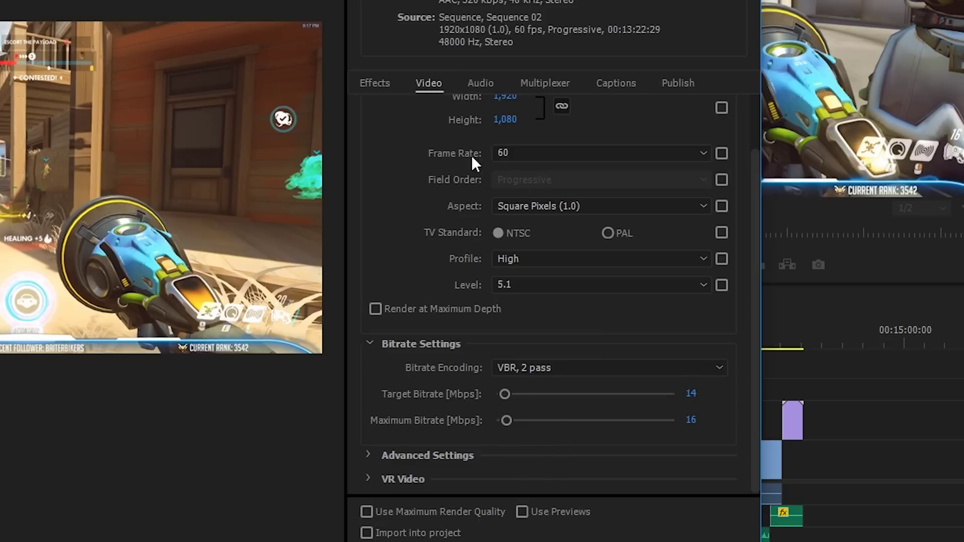
Check the Audio tab and leave the audio bitrate at 320 kbps.
{"action": "left_click", "coordinate": [484, 82]}
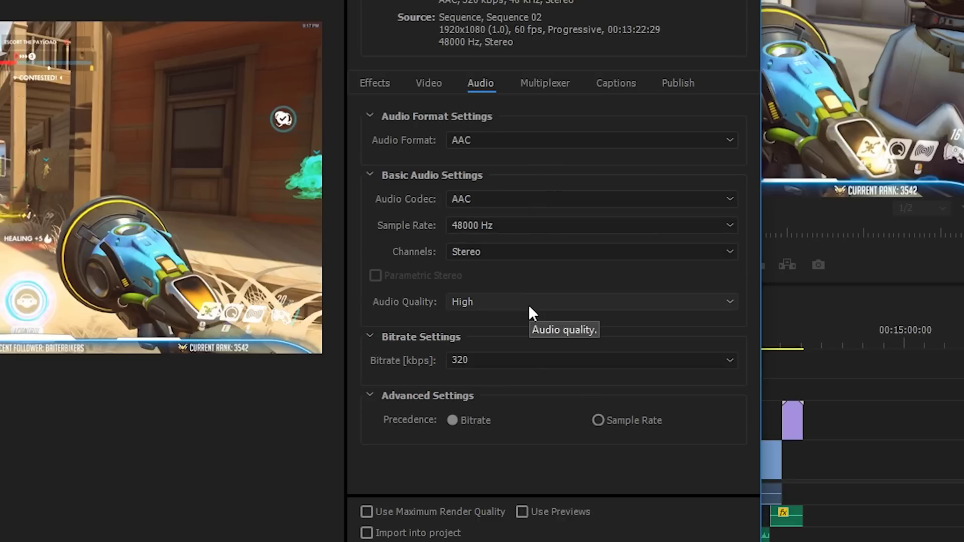
{"action": "left_click", "coordinate": [543, 358]}
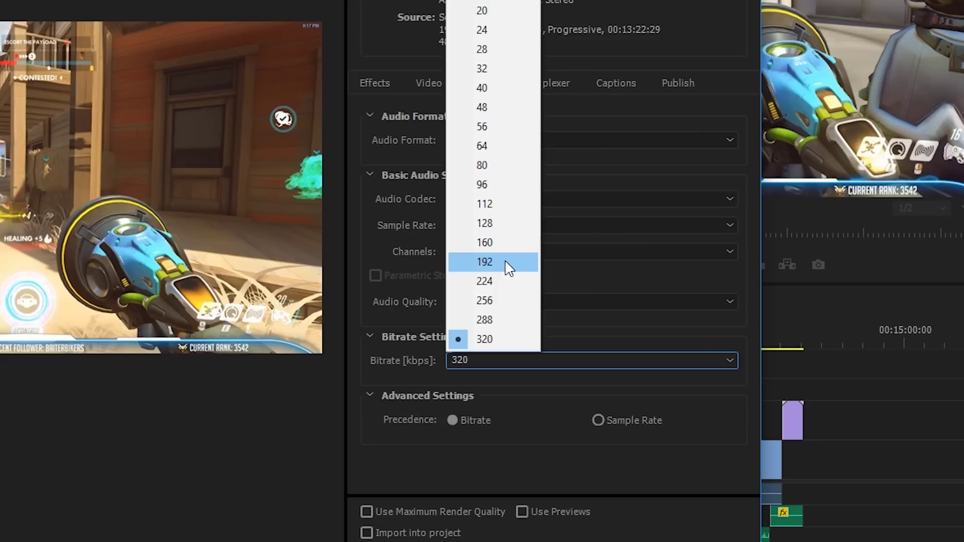
{"action": "left_click", "coordinate": [485, 340]}
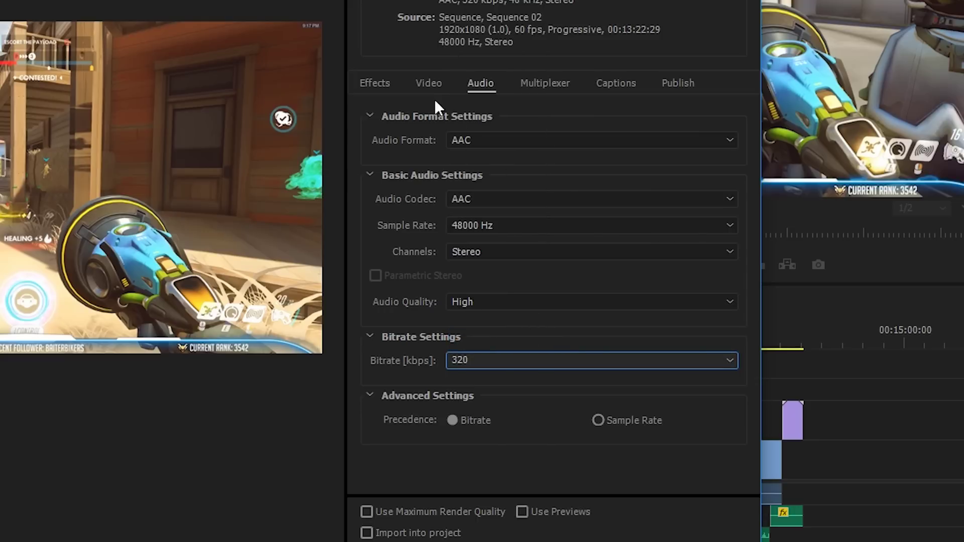
{"action": "left_click", "coordinate": [430, 84]}
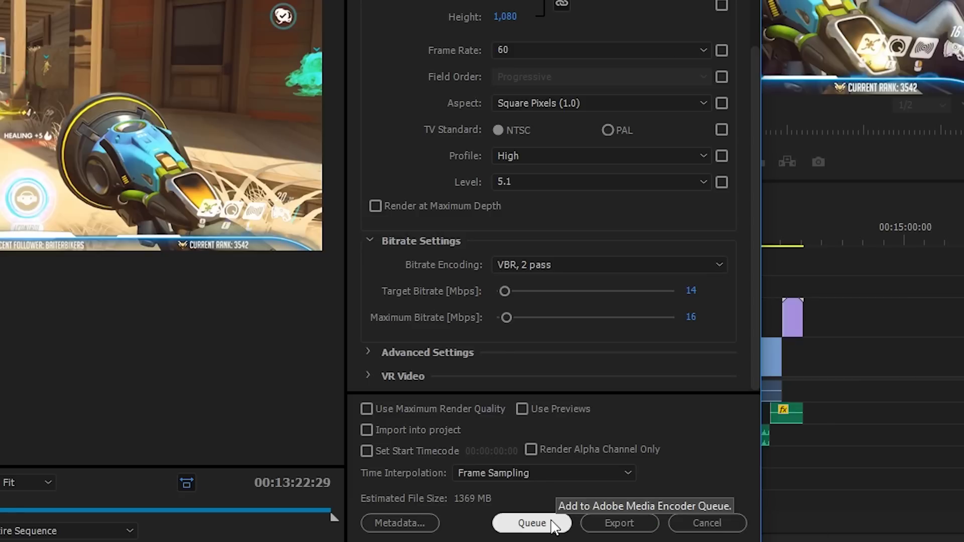
Queue the Test Sequence.mp4 export to Adobe Media Encoder.
{"action": "left_click", "coordinate": [553, 527]}
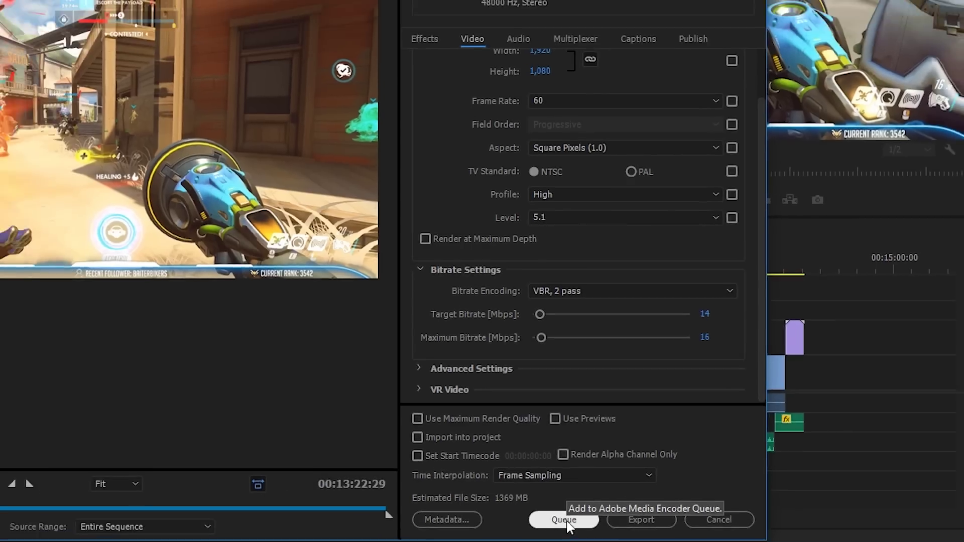
Send Sequence 02 to the Media Encoder queue as an H.264 Custom job writing Test Sequence.mp4.
{"action": "left_click", "coordinate": [564, 520]}
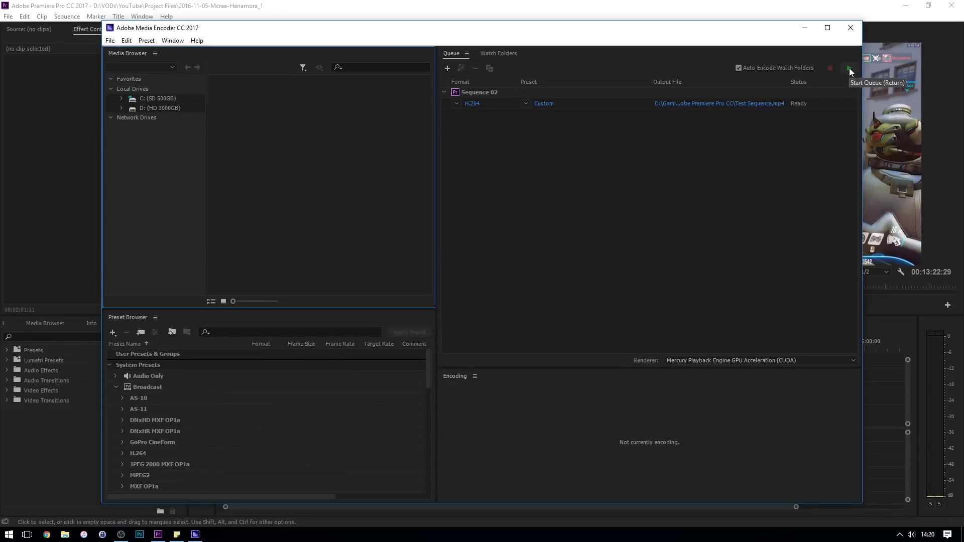
Start encoding the queued Sequence 02 job and check the renderer (Mercury Playback Engine GPU Acceleration CUDA).
{"action": "left_click", "coordinate": [848, 70]}
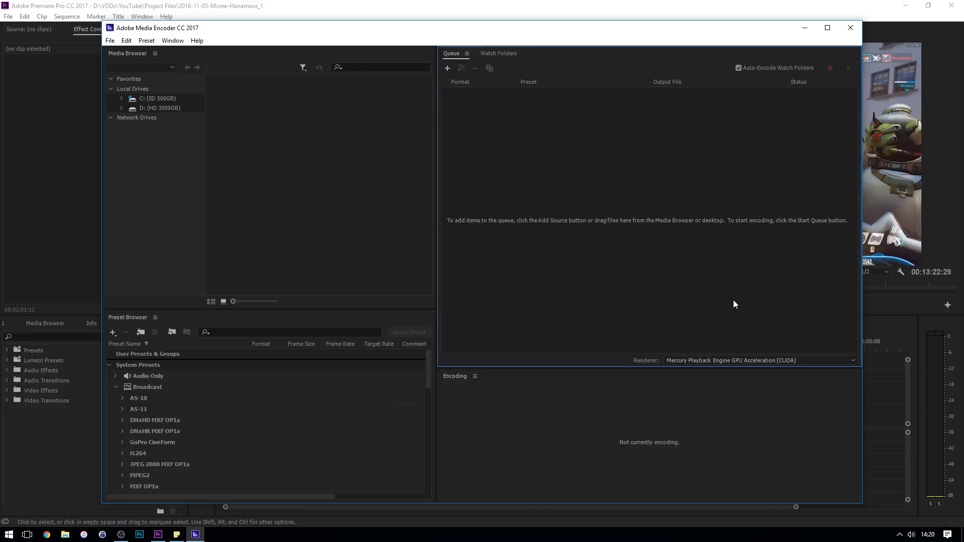
{"action": "left_click", "coordinate": [709, 361]}
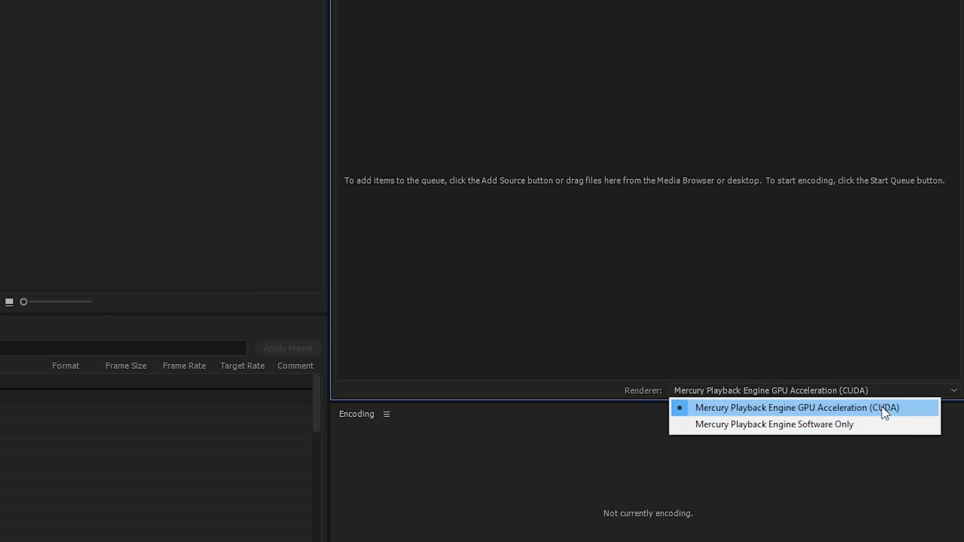
{"action": "left_click", "coordinate": [885, 411]}
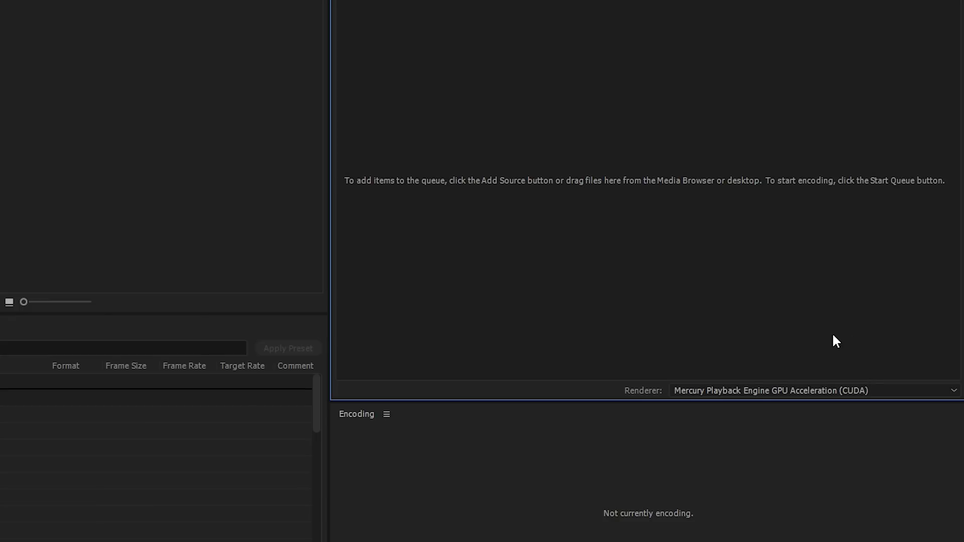
{"action": "left_click", "coordinate": [842, 390]}
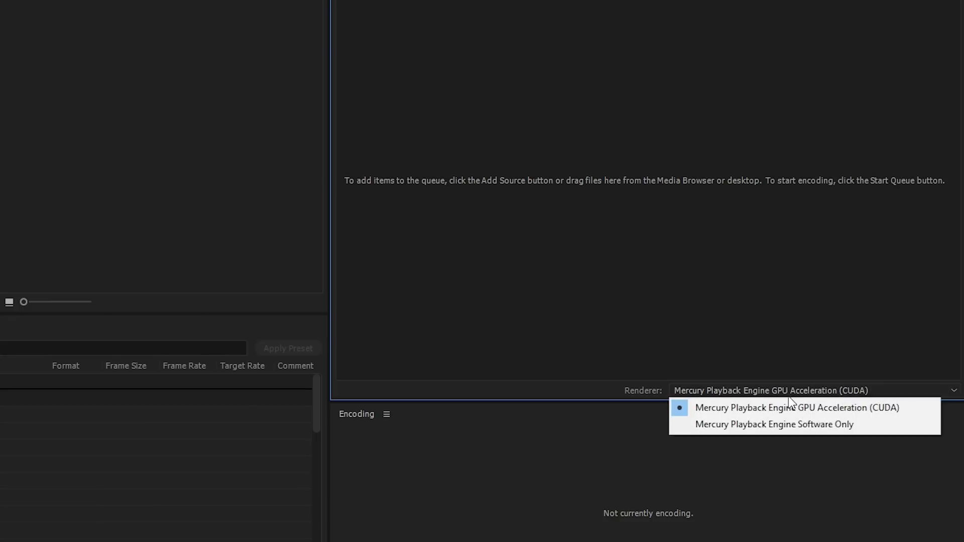
{"action": "left_click", "coordinate": [808, 427]}
{"action": "left_click", "coordinate": [813, 391]}
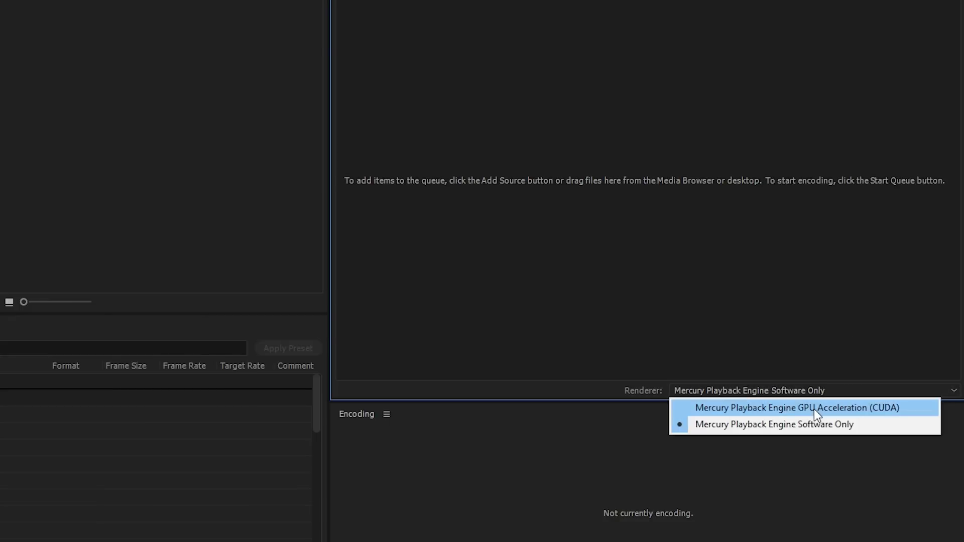